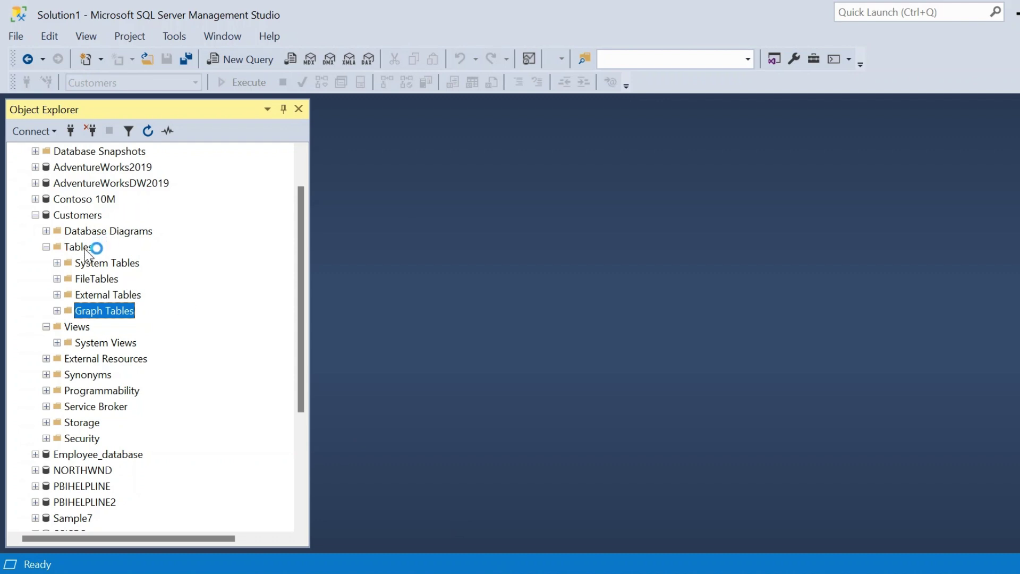
Create a Customers table with nvarchar(50) columns CustomerID, Customer Name and Comments, saved as Comments
right_click(98, 247)
mouse_move(164, 257)
click(260, 259)
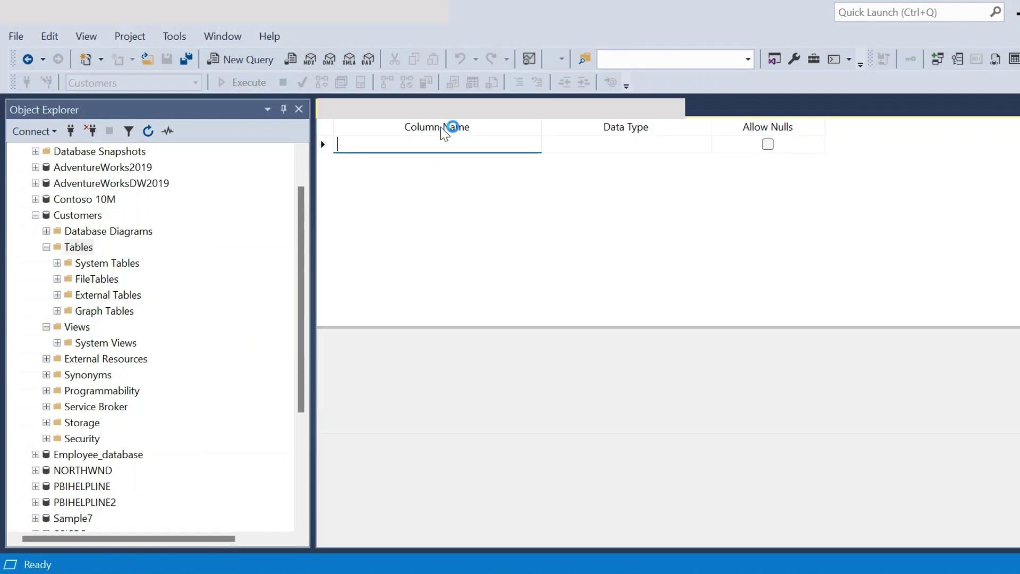
text(CustomerID)
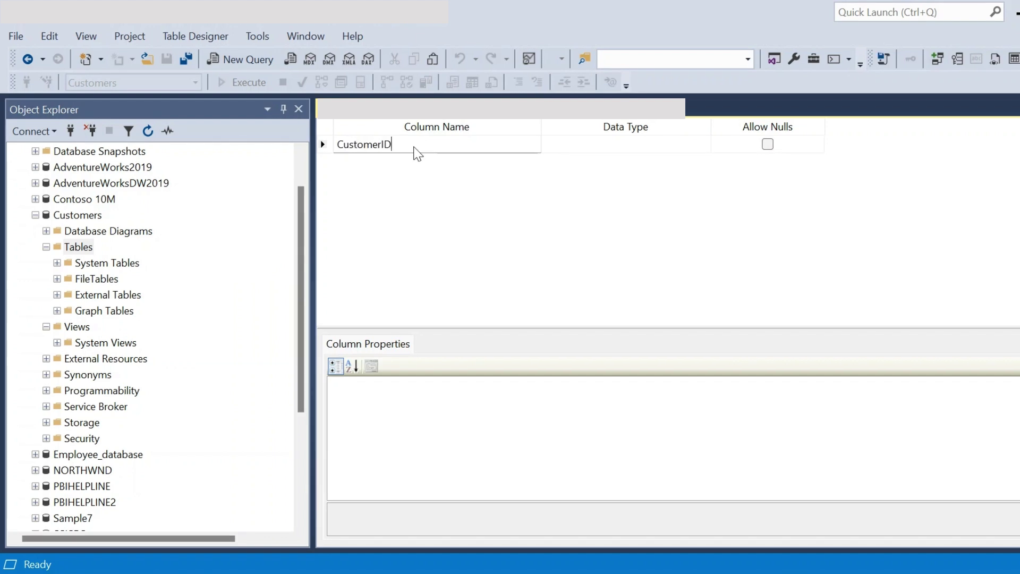
click(440, 163)
text(Customer Name)
click(420, 187)
text(C)
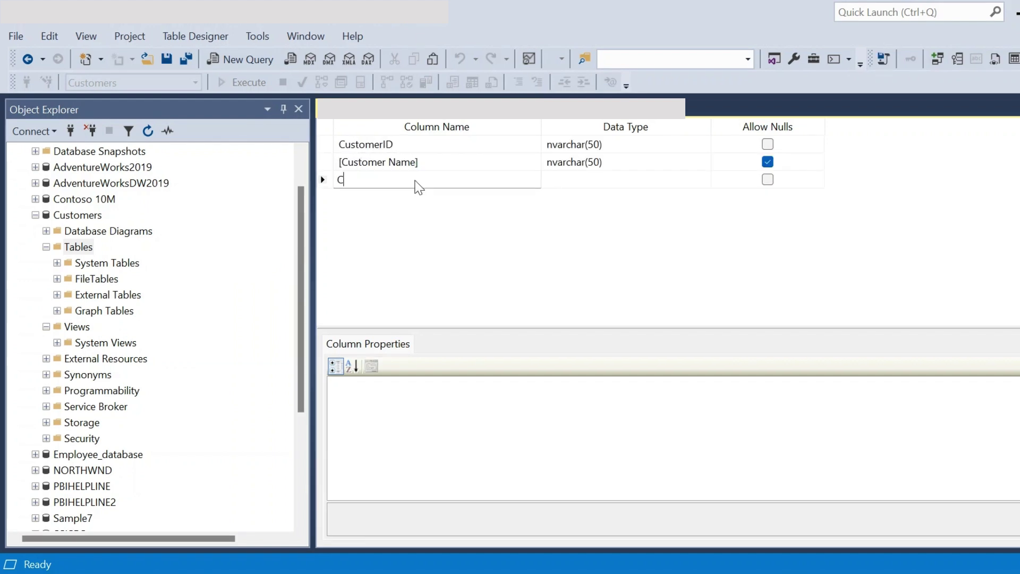
text(omments)
key(Tab)
key(ctrl+s)
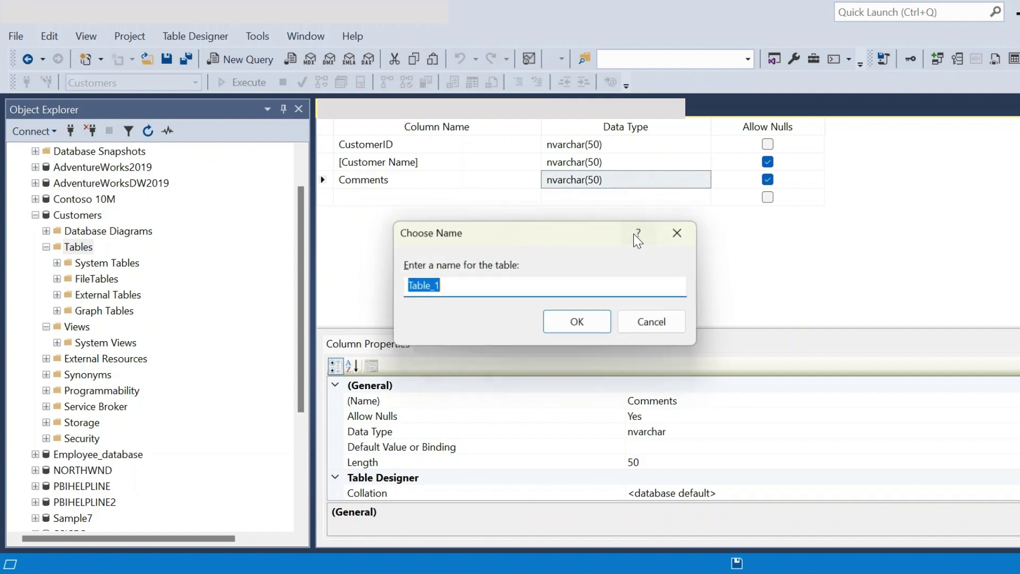
text(Comments)
click(584, 322)
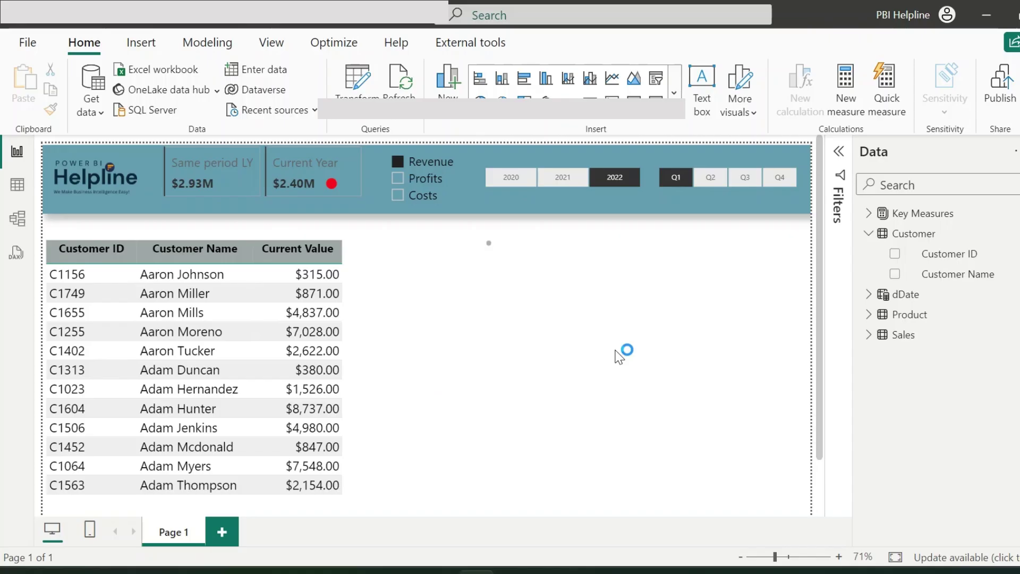
Connect to SQL Server (local), database Customers, using 'Select * from Comments' in DirectQuery mode
click(146, 111)
text((local))
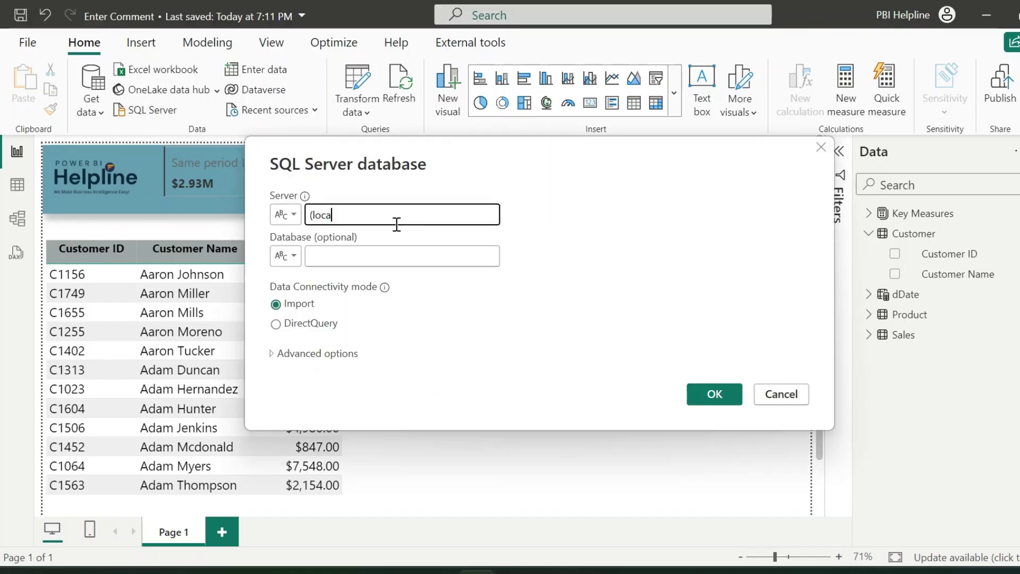
click(354, 262)
text(Customers)
click(317, 353)
click(322, 365)
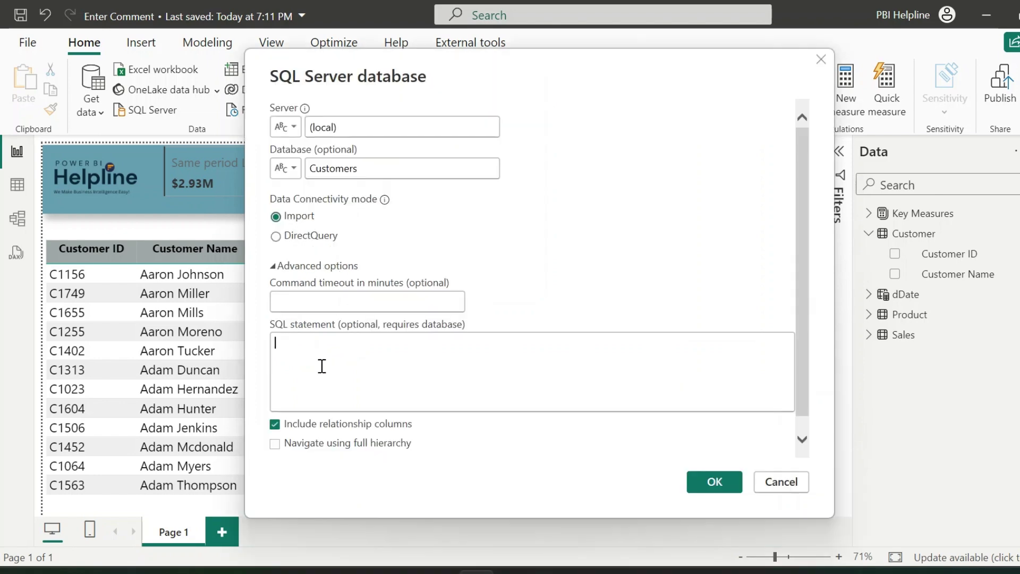
text(Select * from Comments)
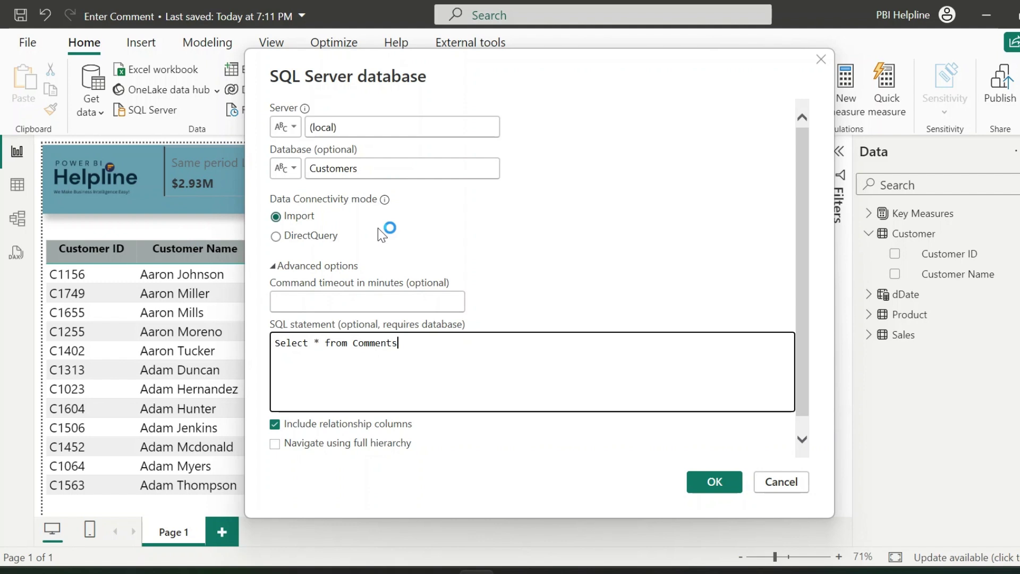
click(312, 238)
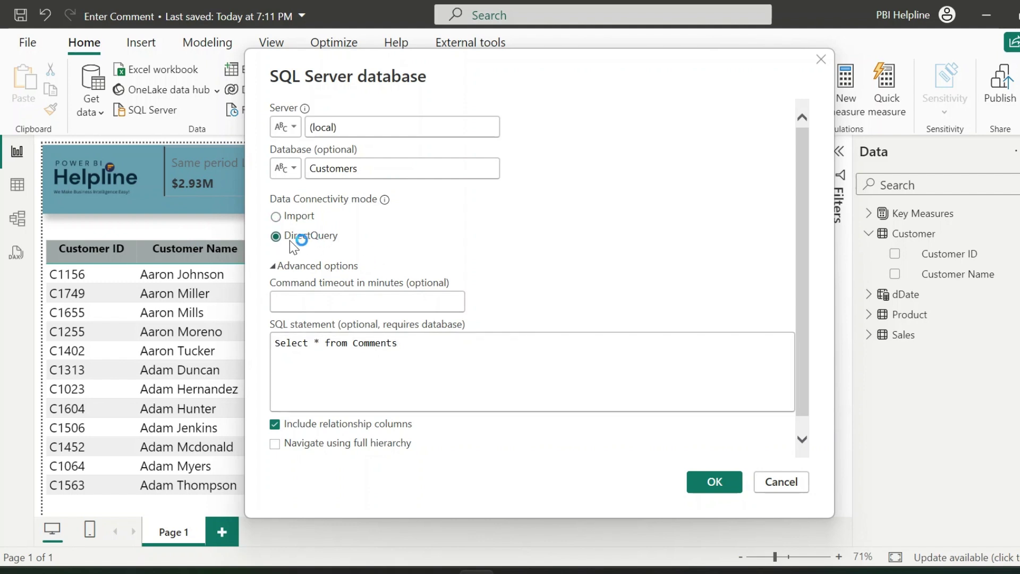
click(714, 482)
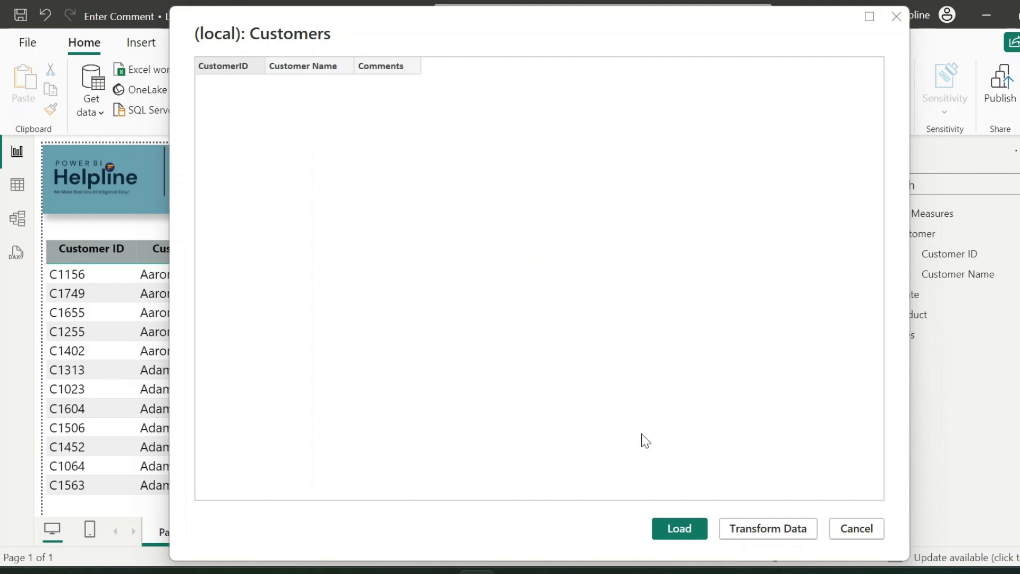
Load the query results and rename the Query2 table to Comments
click(691, 531)
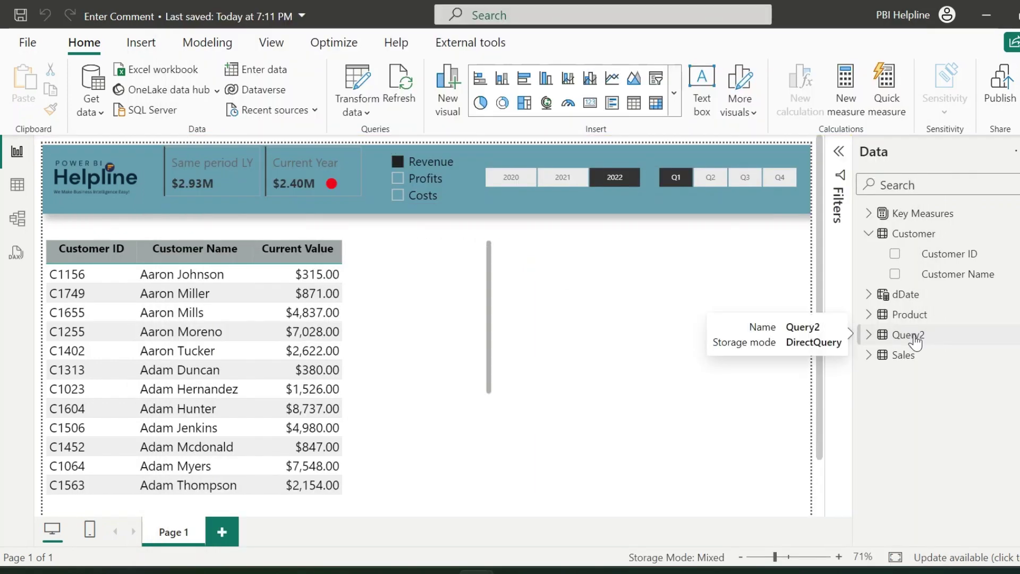
double_click(909, 335)
text(Comments)
key(Return)
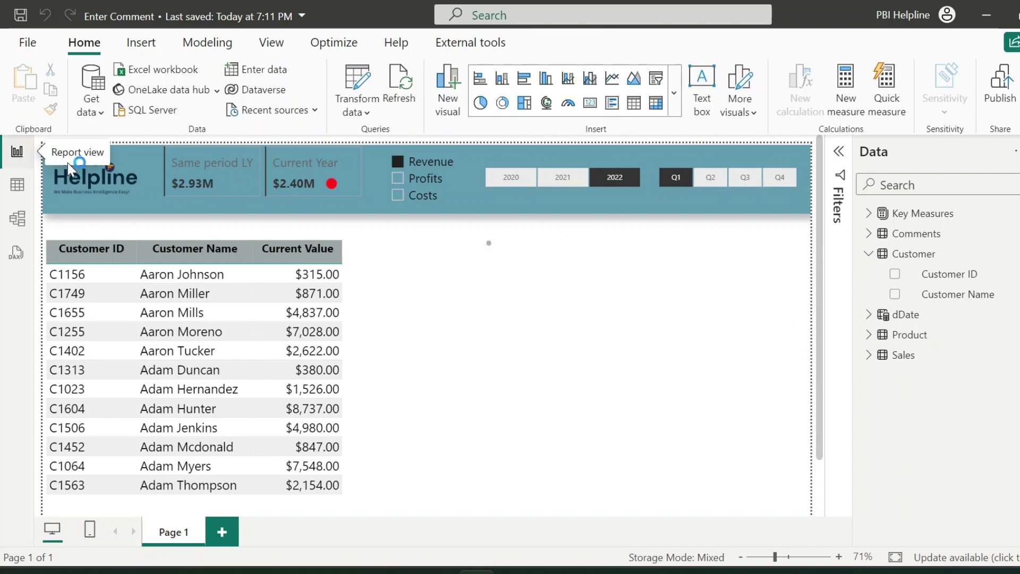
In Model view, link Customer ID to Comments' CustomerID as a one-to-one relationship
click(17, 219)
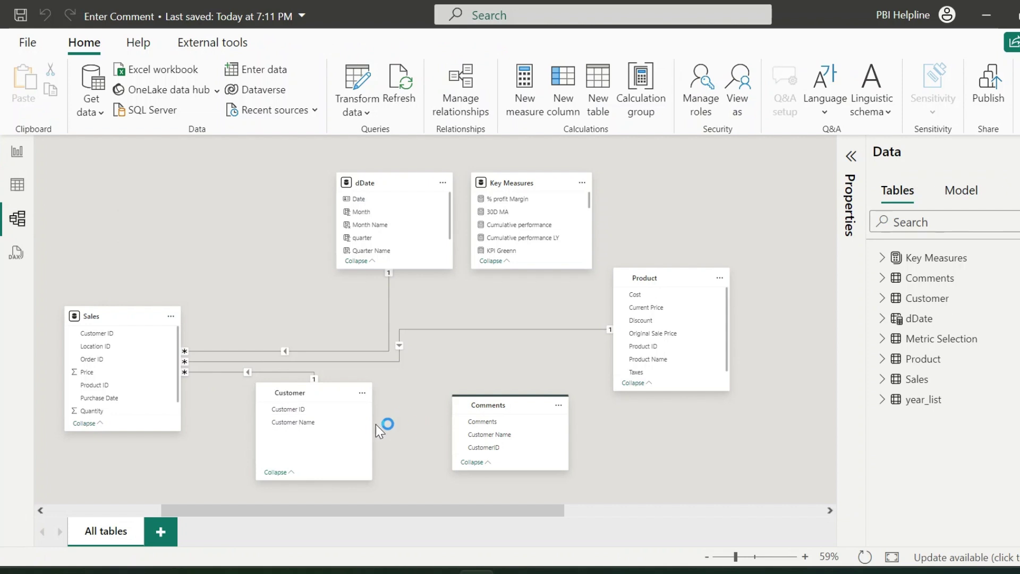
drag(345, 409, 485, 446)
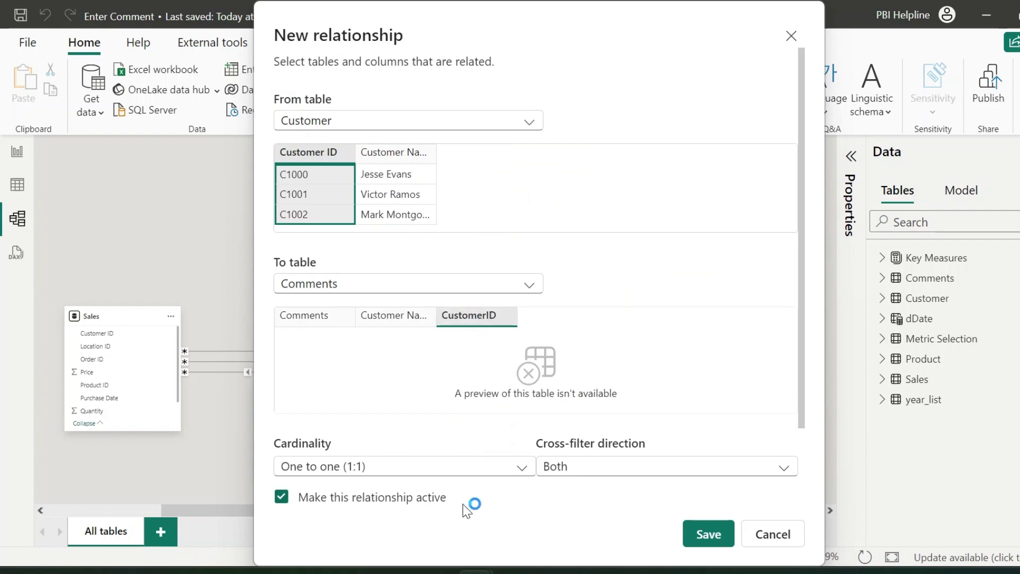
click(696, 533)
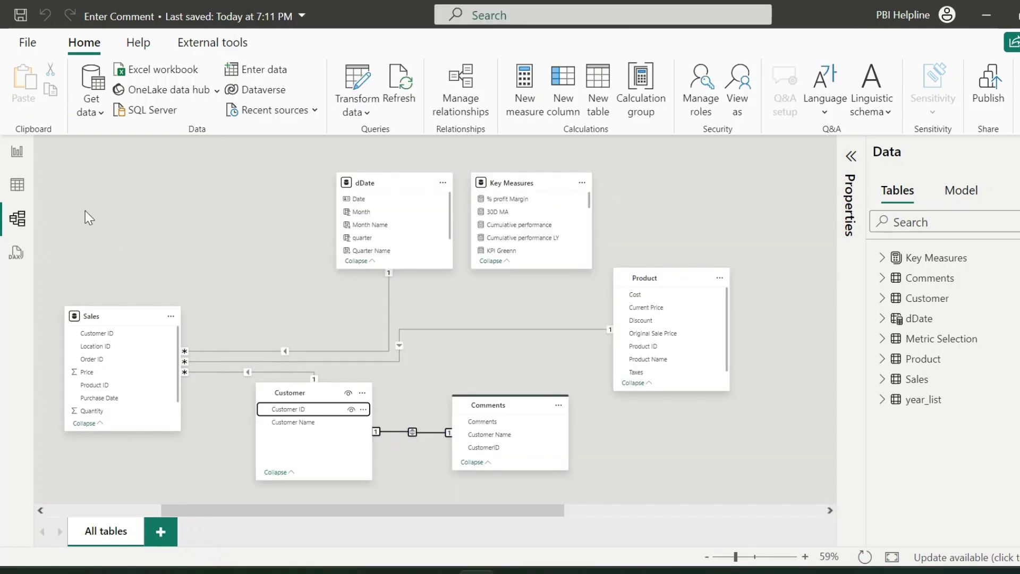
click(17, 151)
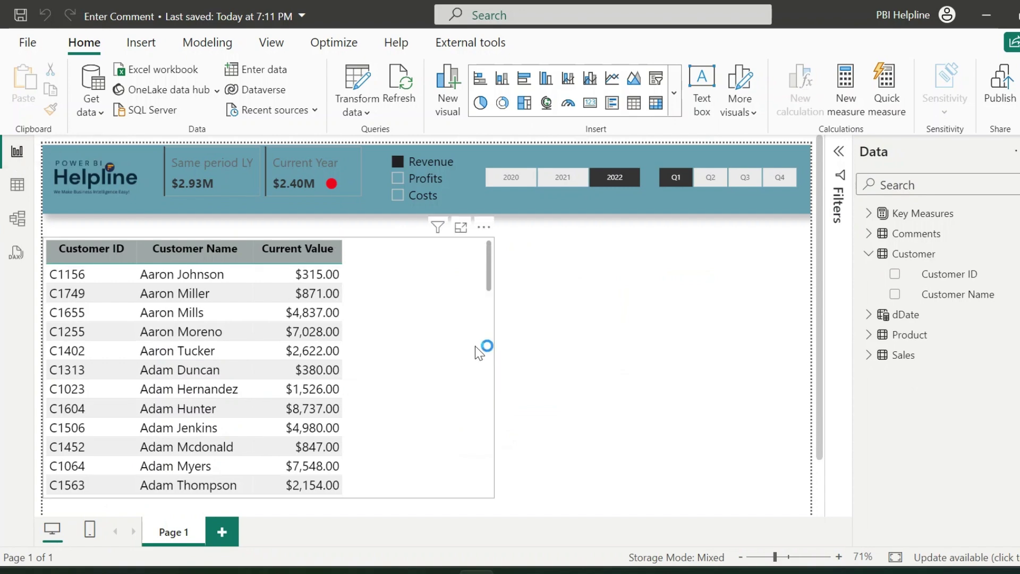
Add the Comments field to the customer table visual as a Last Comments column
scroll(491, 317, down, 4)
click(492, 319)
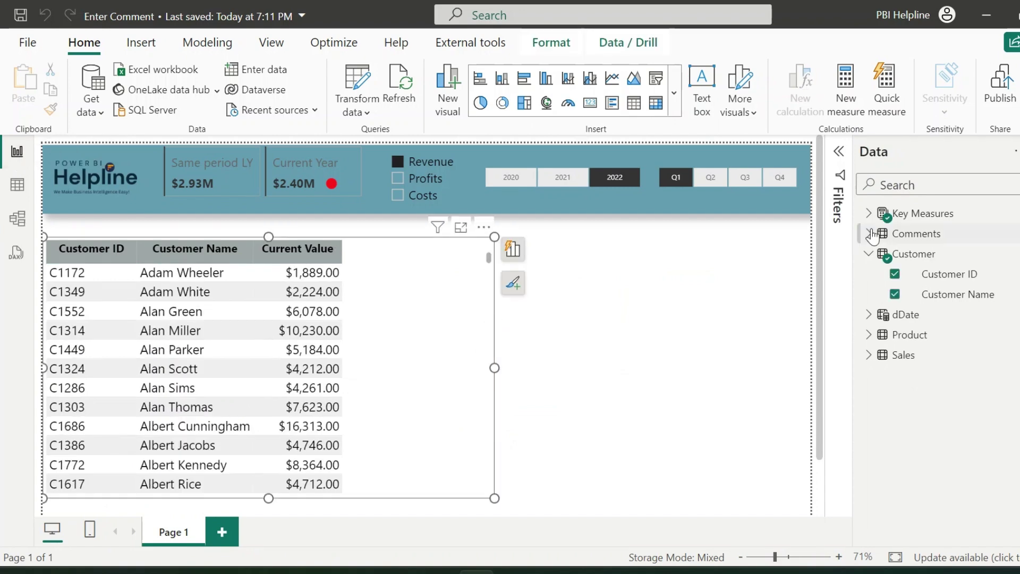
click(869, 234)
click(895, 254)
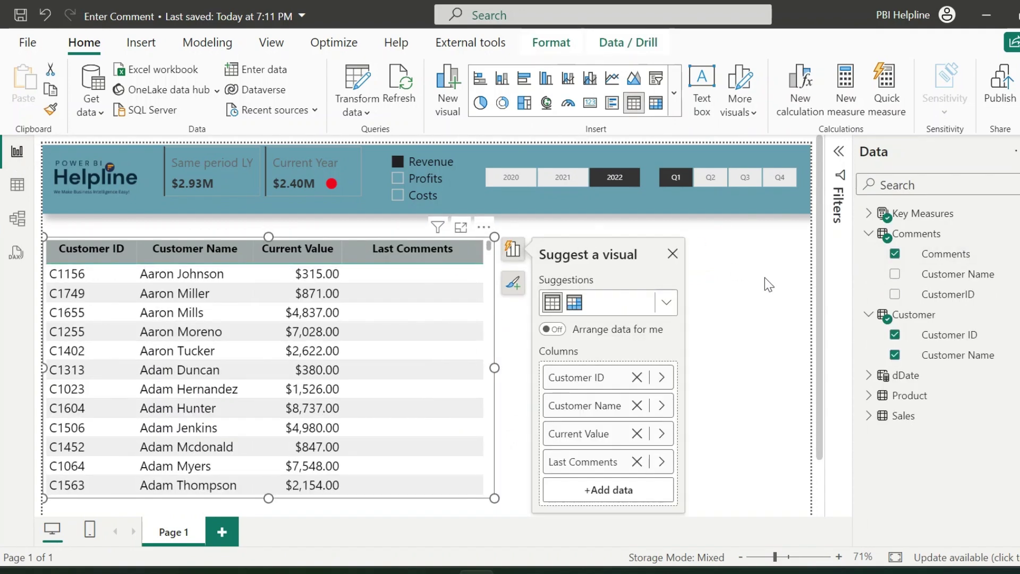
Insert a Power Apps visual fed with CustomerID, Customer Name and Comments fields
click(802, 324)
click(674, 96)
scroll(616, 351, down, 1)
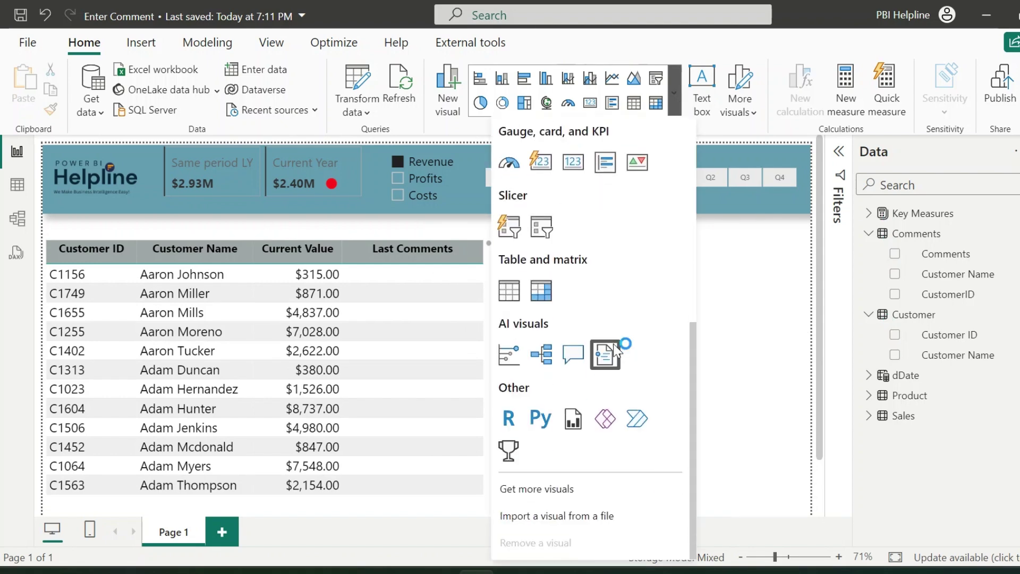
click(600, 421)
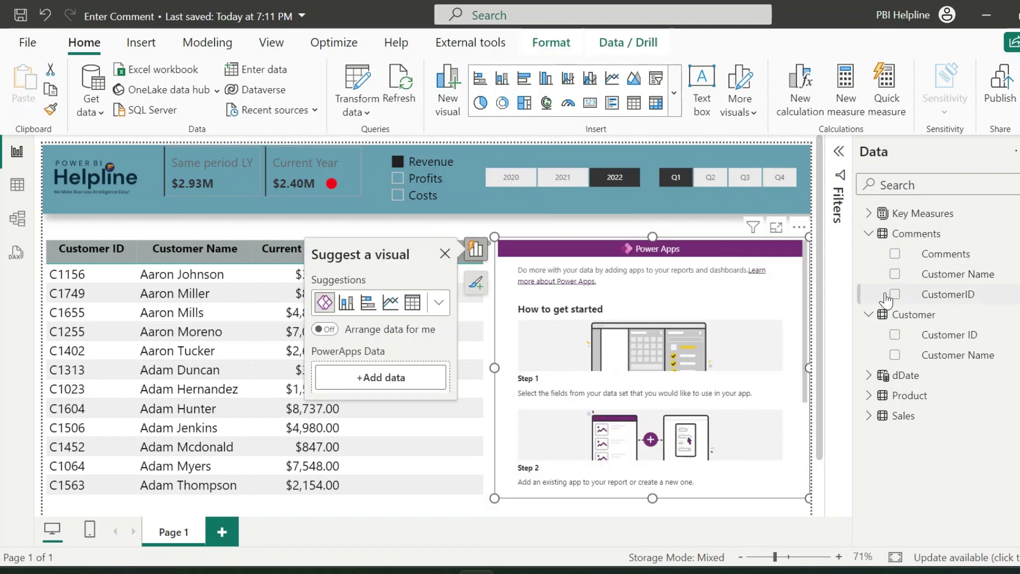
click(895, 294)
click(895, 274)
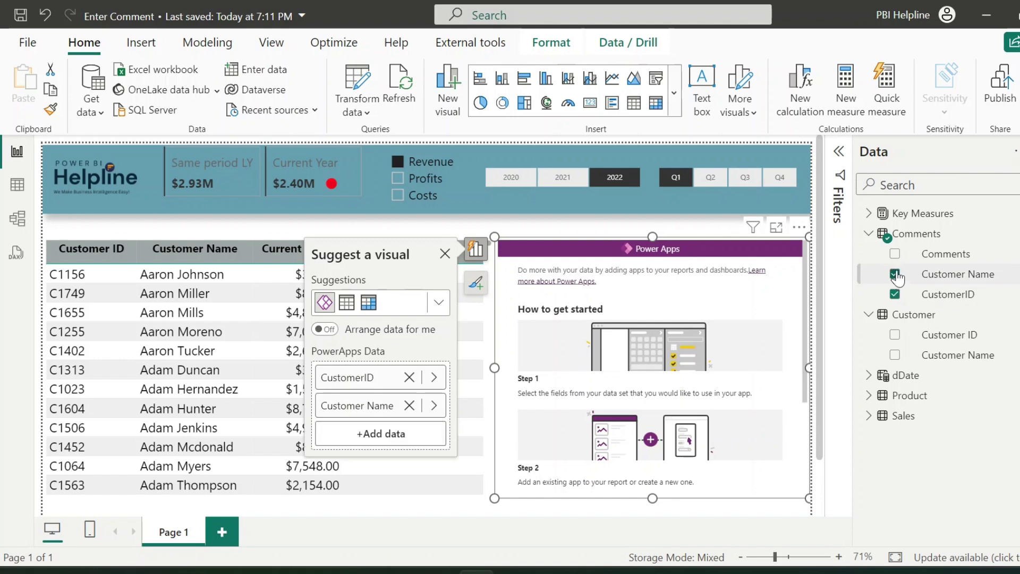
click(895, 253)
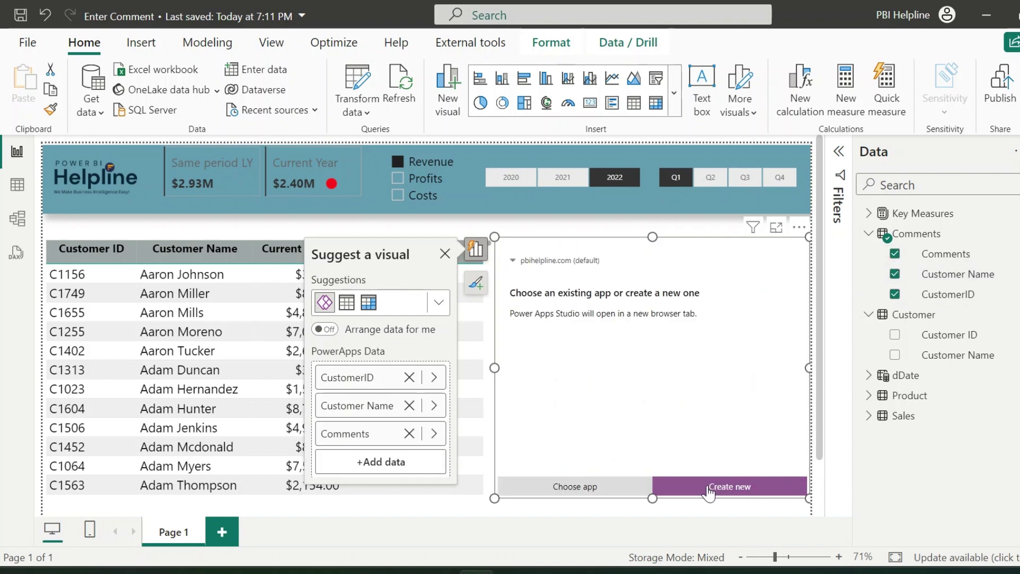
Generate a new canvas app from the Comments table of the existing Customers SQL Server connection
click(750, 490)
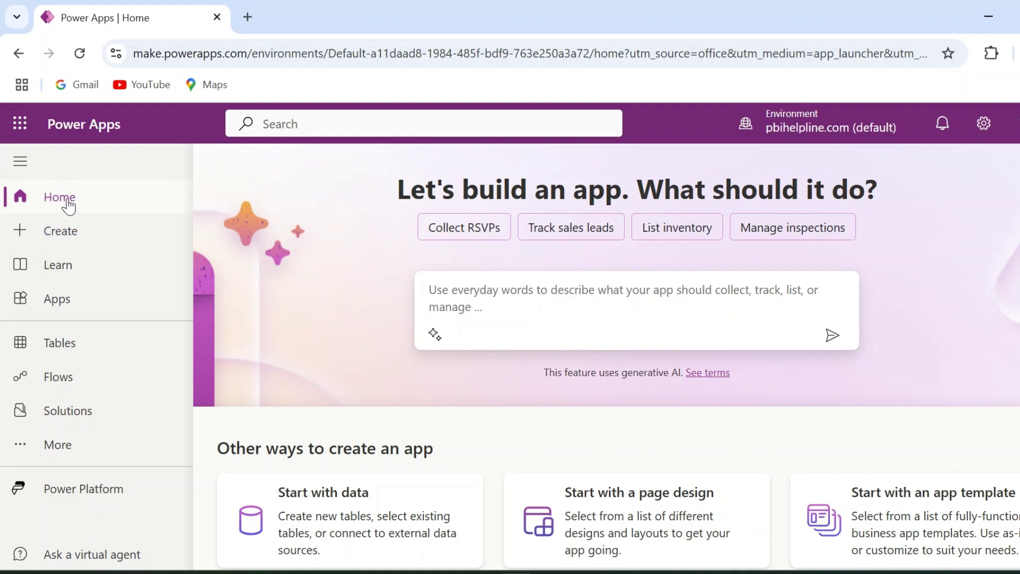
click(61, 240)
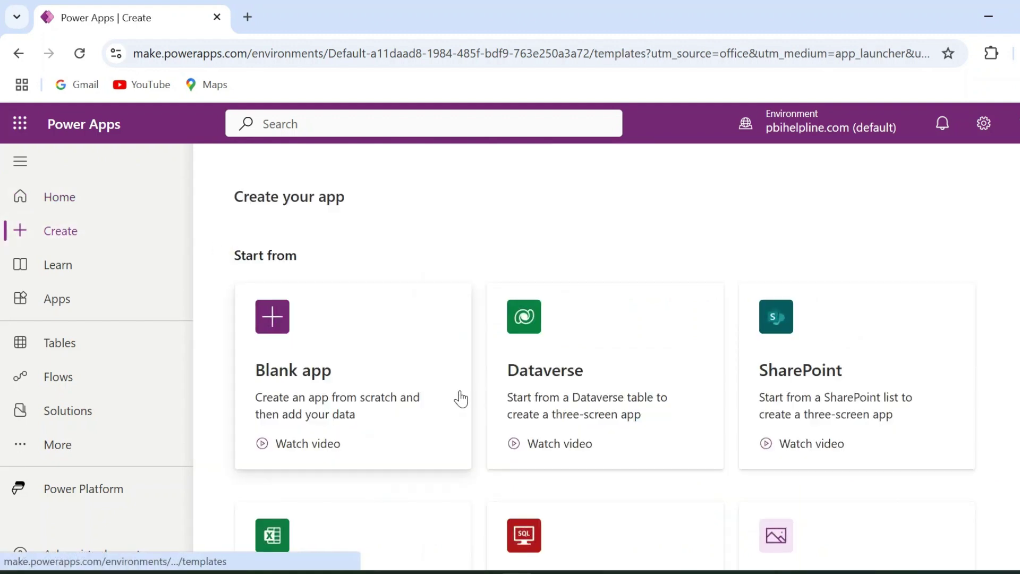
scroll(458, 399, down, 4)
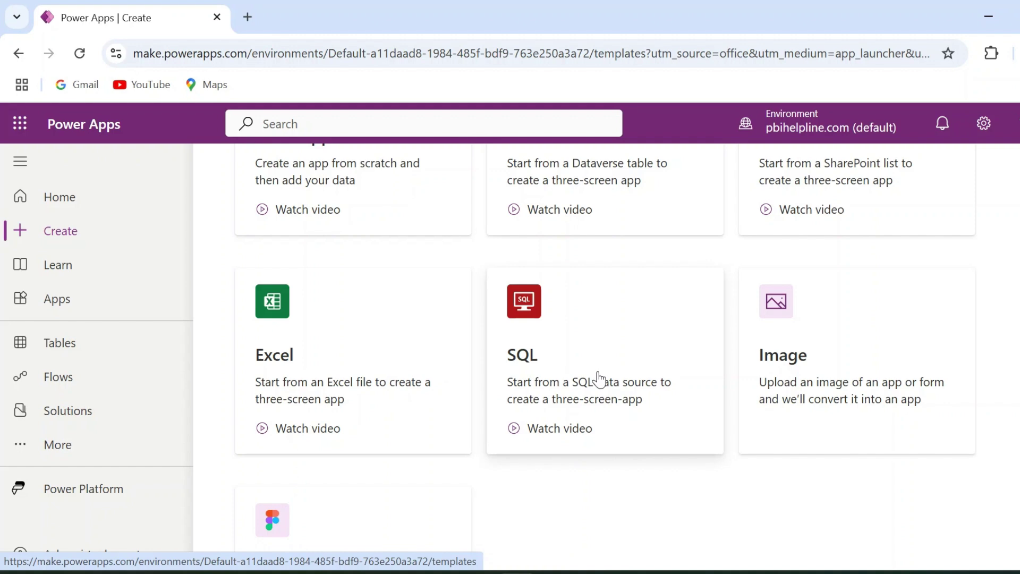
click(599, 378)
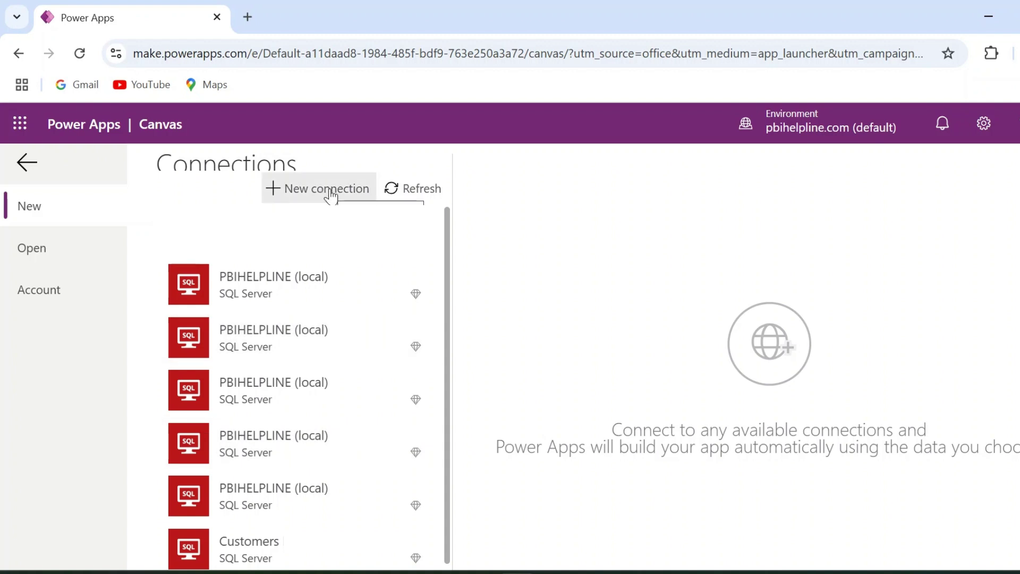
click(330, 195)
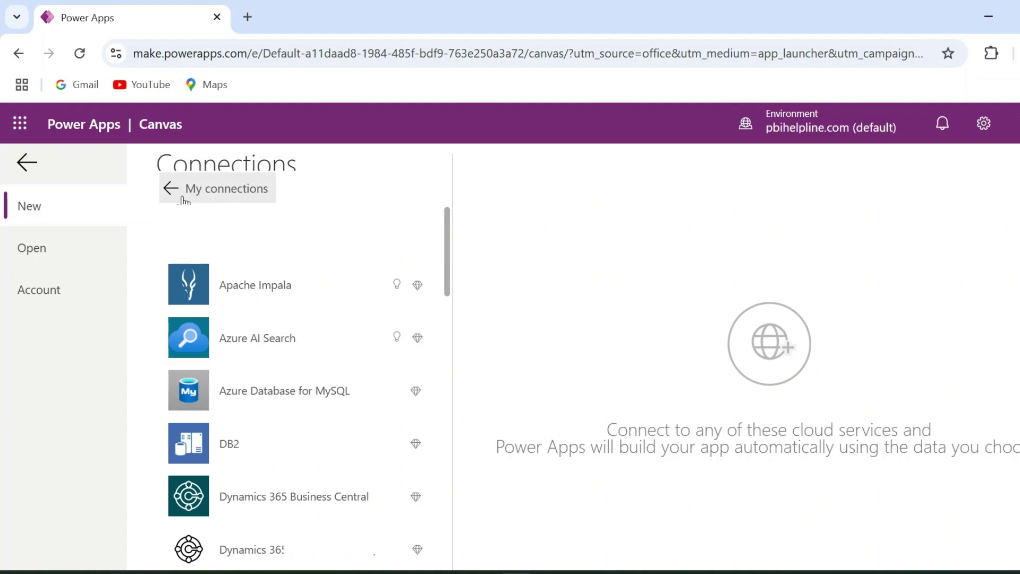
click(175, 192)
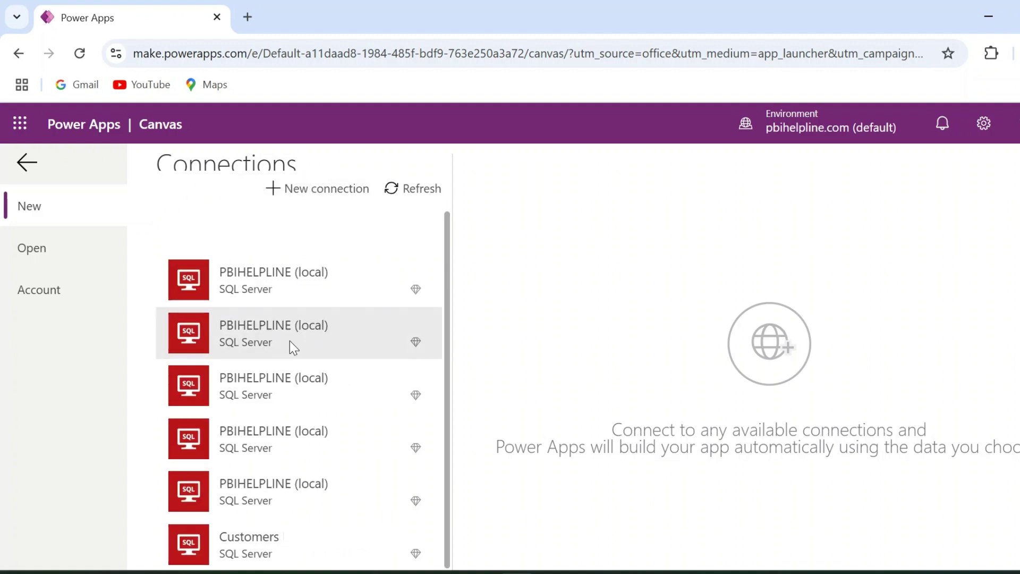
click(293, 556)
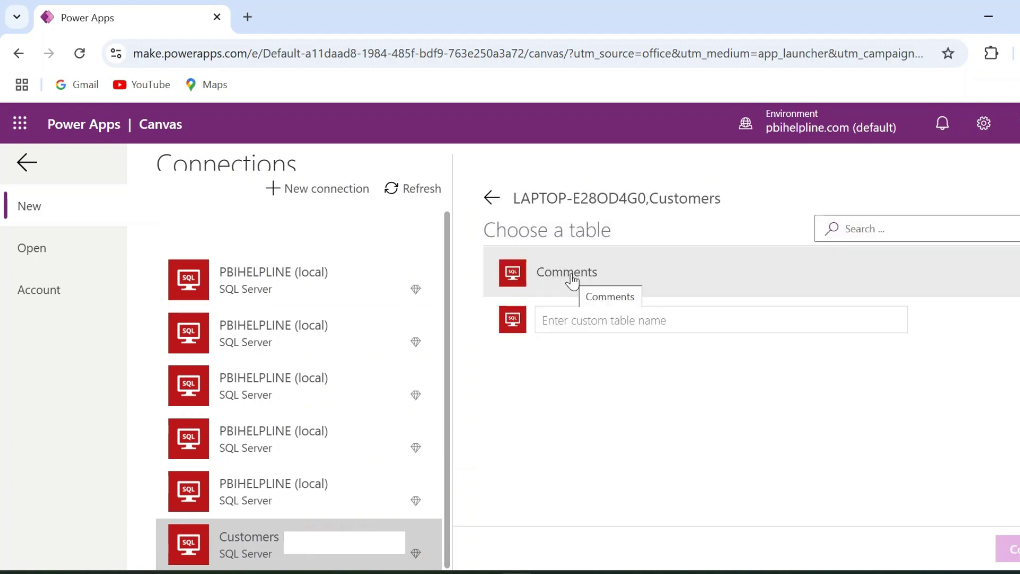
click(571, 282)
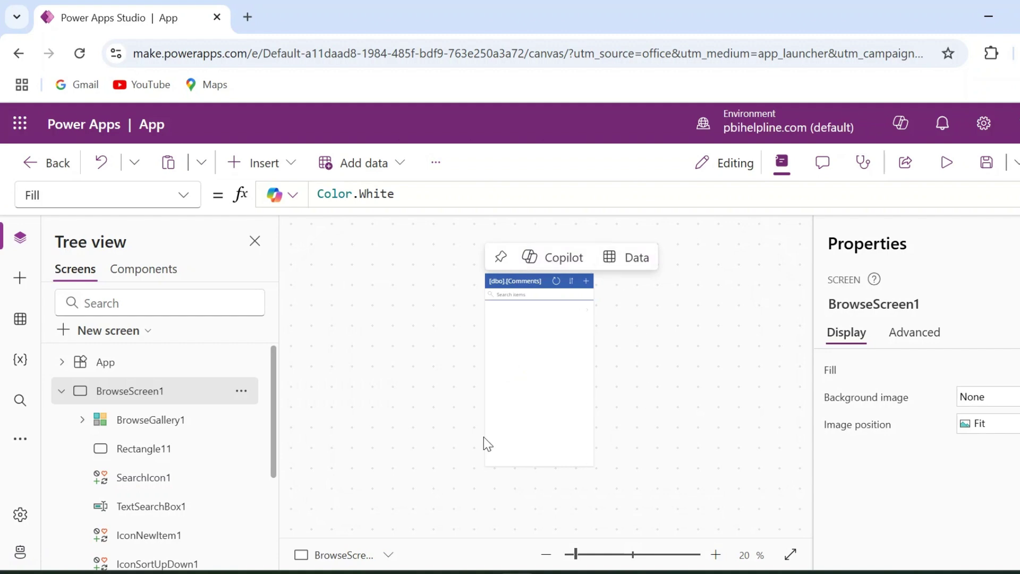
Change the app header's title text formula to "Comments"
click(535, 282)
triple_click(328, 195)
text("A")
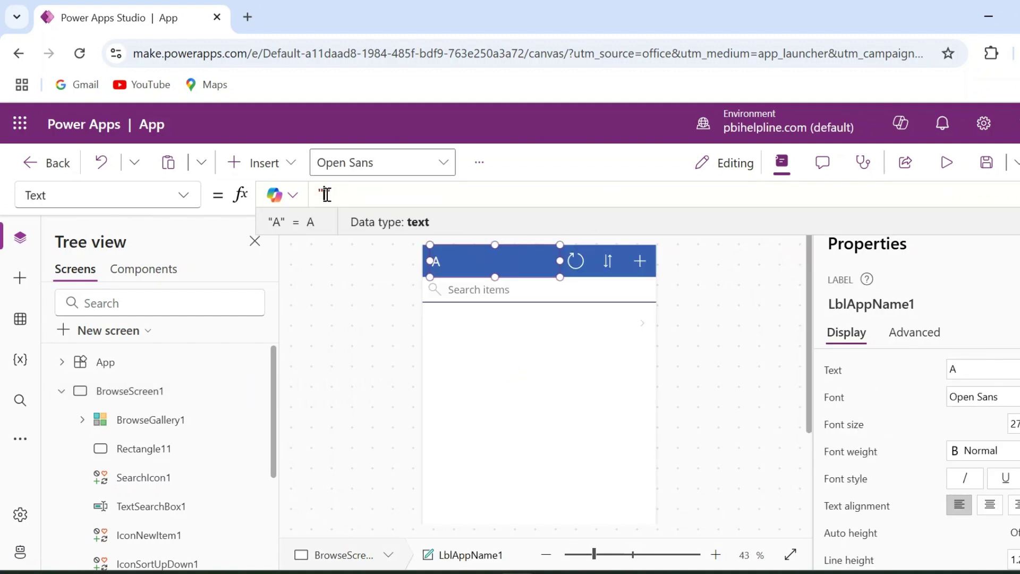
key(BackSpace)
text(Comments)
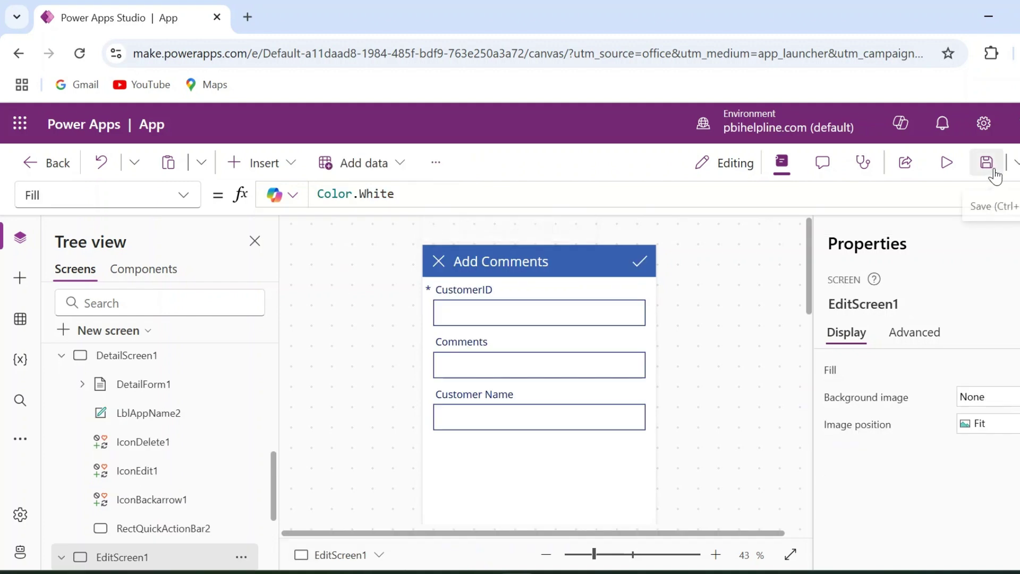
Save the app as AppAddComment and publish this version
click(986, 162)
text(AppAddComment)
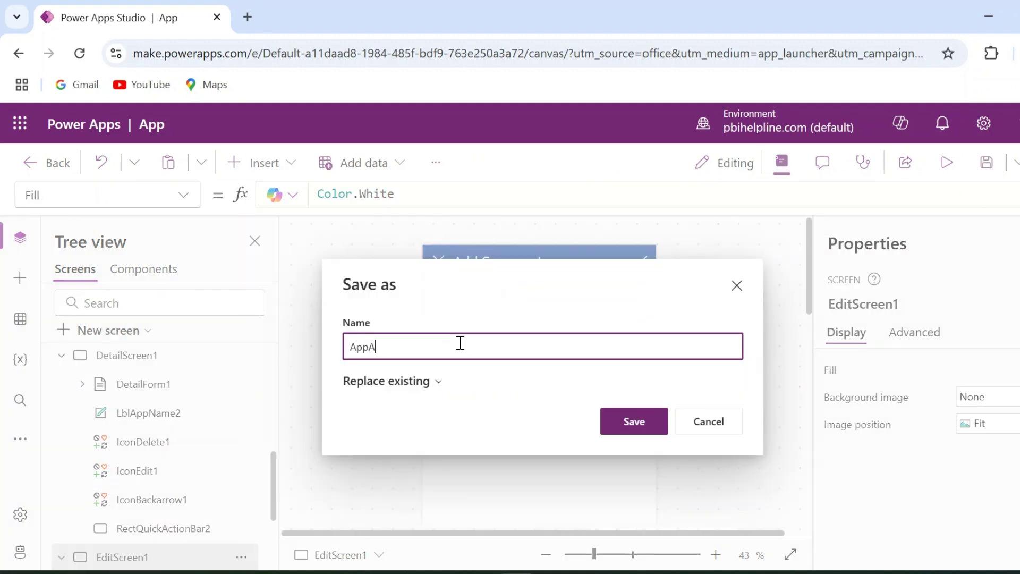
key(Return)
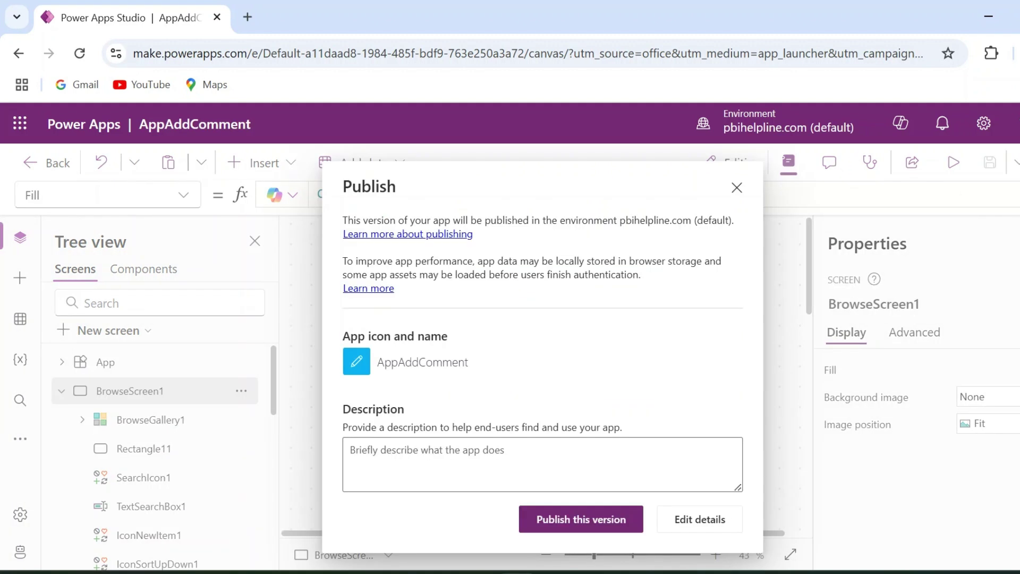
click(585, 526)
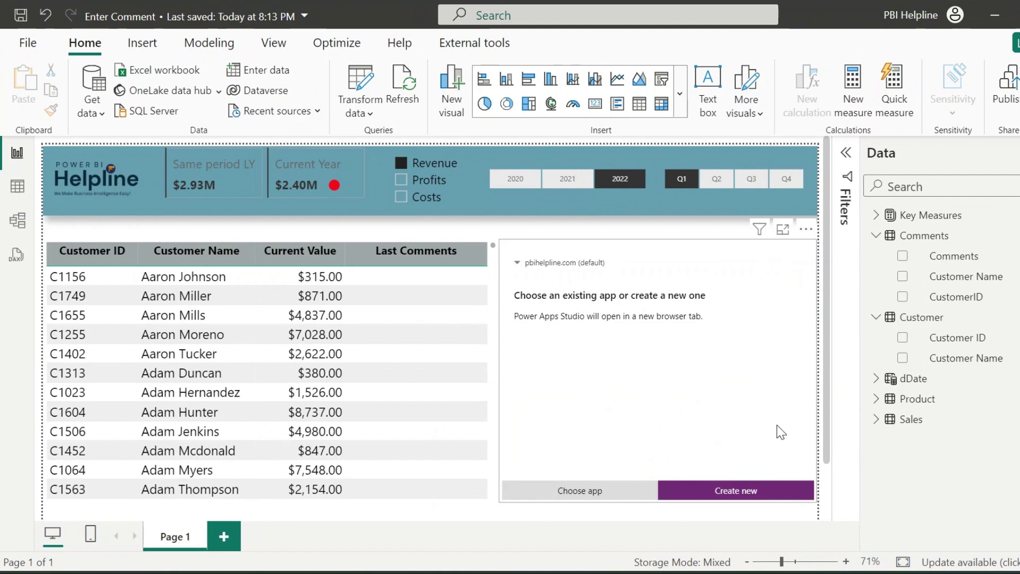
Choose the existing AppAddComment app and embed it in the Power Apps visual
click(609, 491)
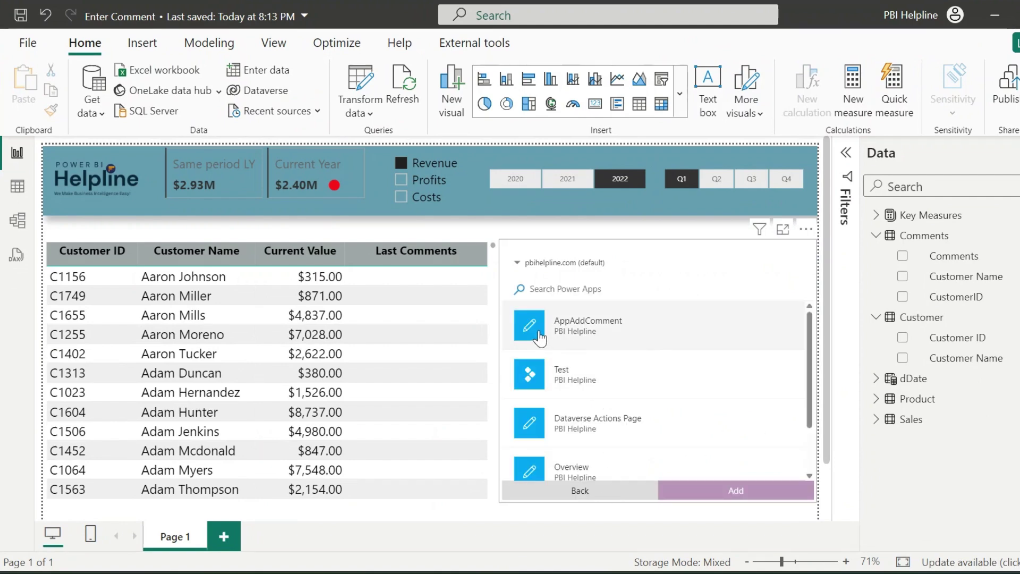
click(602, 333)
click(693, 490)
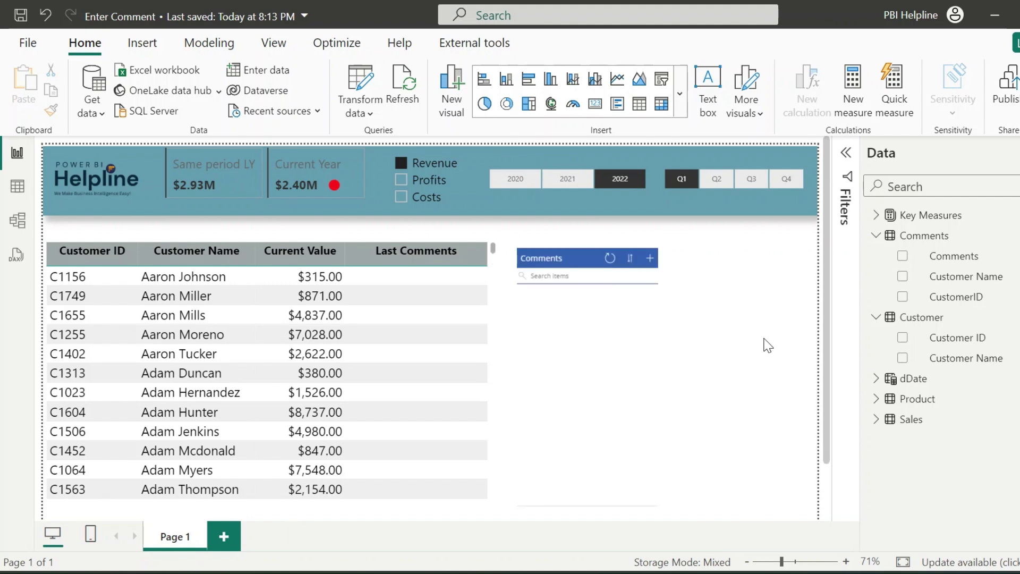
Submit a new 'Outside sales' comment for the first customer ID through the embedded app
click(650, 258)
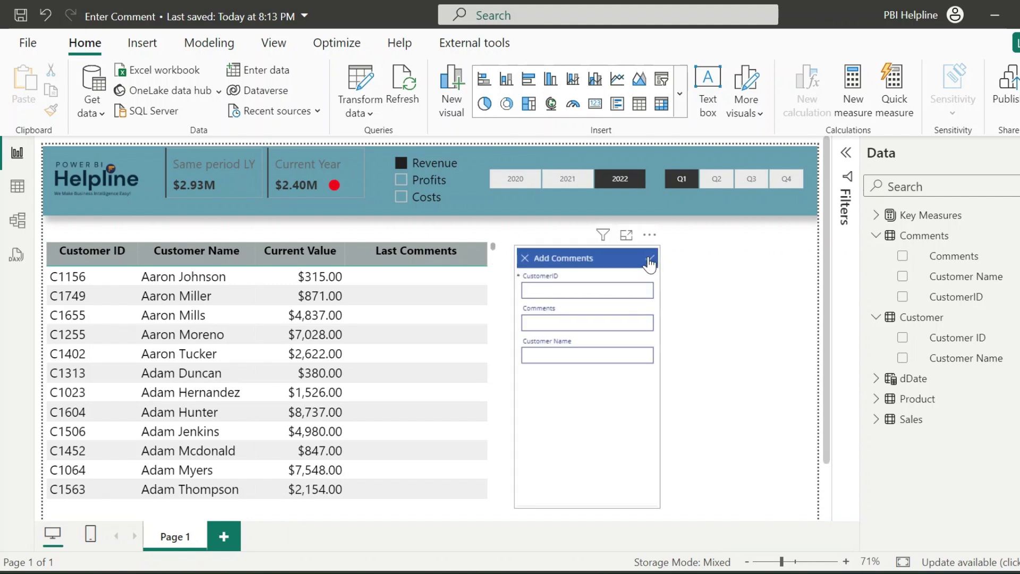
click(575, 290)
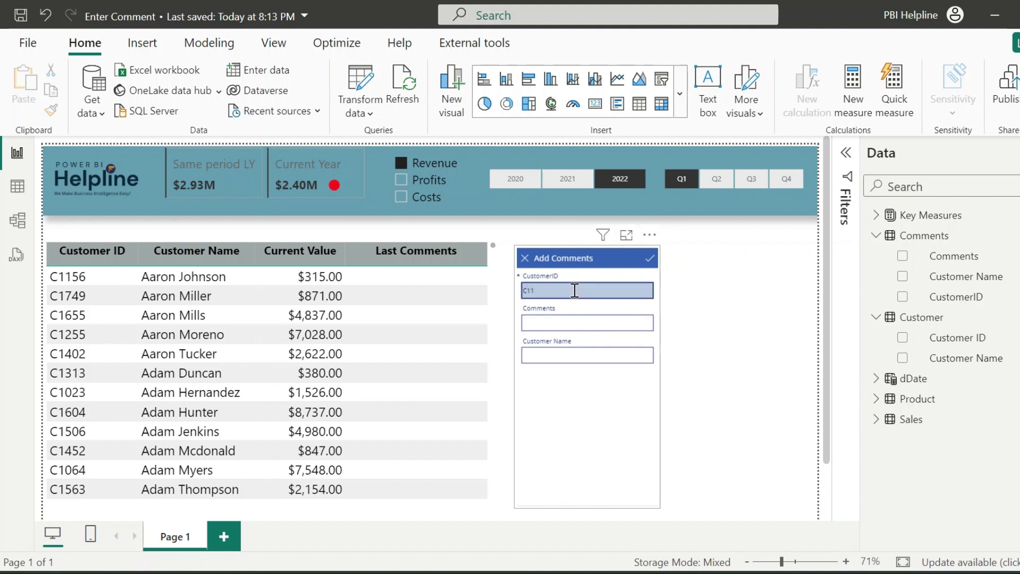
click(546, 323)
text(Outside sales)
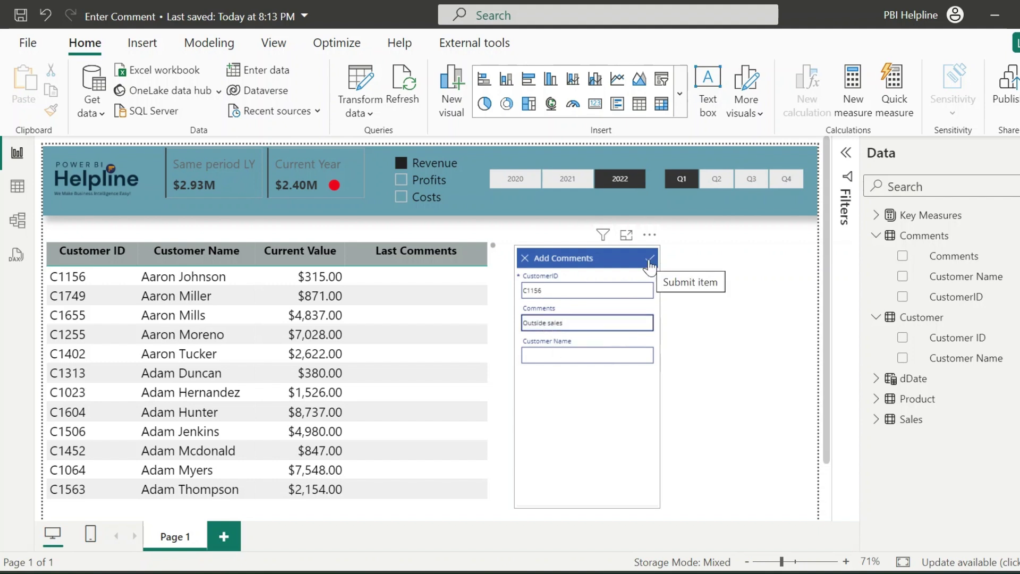
click(650, 258)
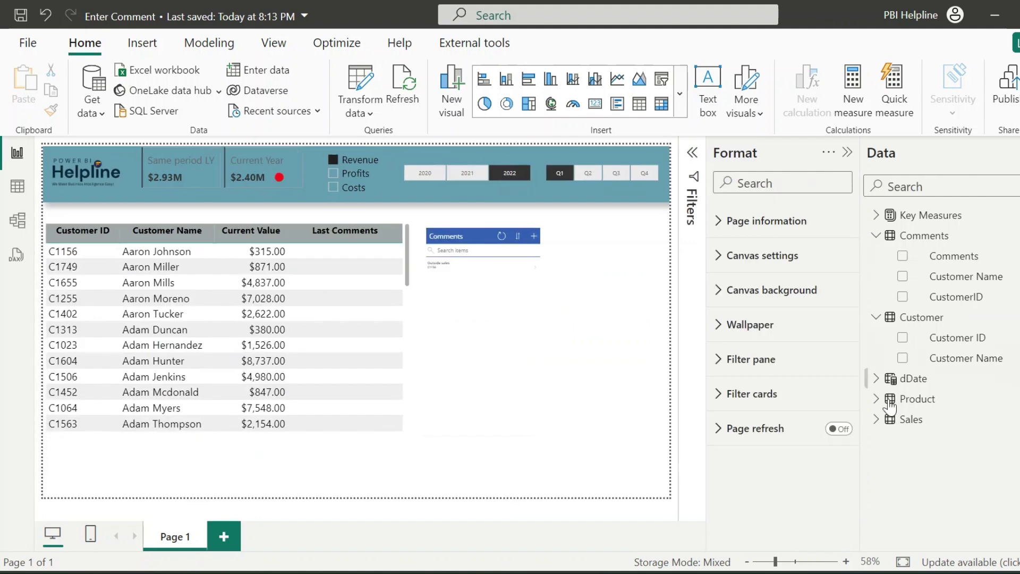
Turn on automatic page refresh every 2 seconds in the page format settings
click(842, 430)
click(773, 437)
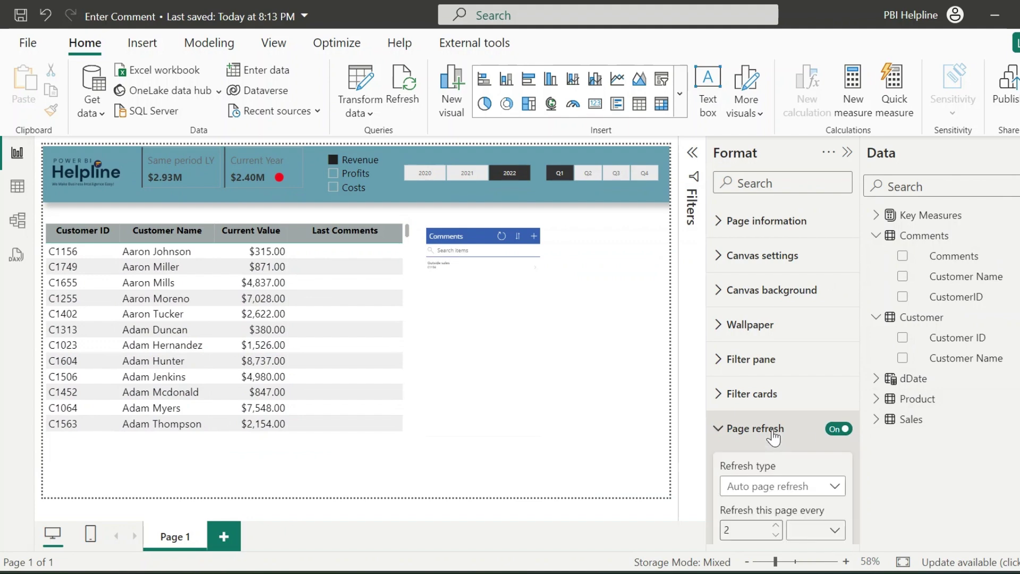
scroll(773, 437, down, 1)
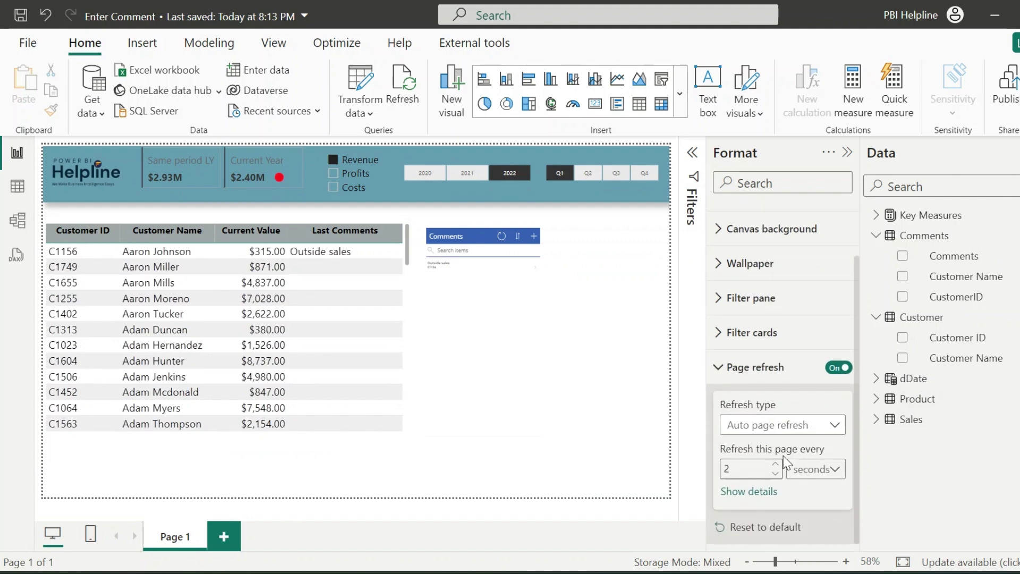
click(847, 153)
Submit an 'Internal Sales' comment for a second customer ID through the embedded app
click(649, 259)
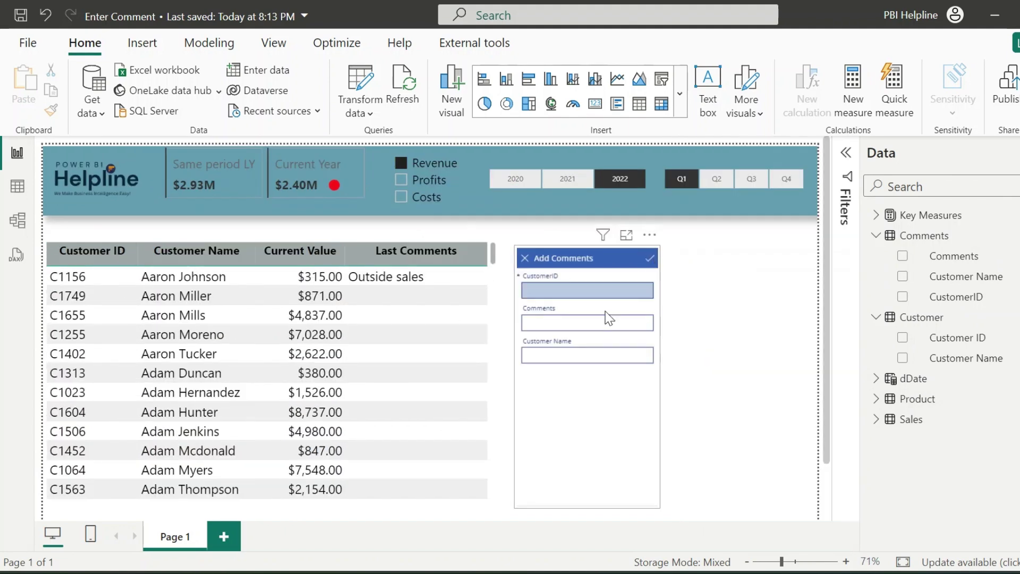
click(553, 289)
text(C1749)
click(563, 321)
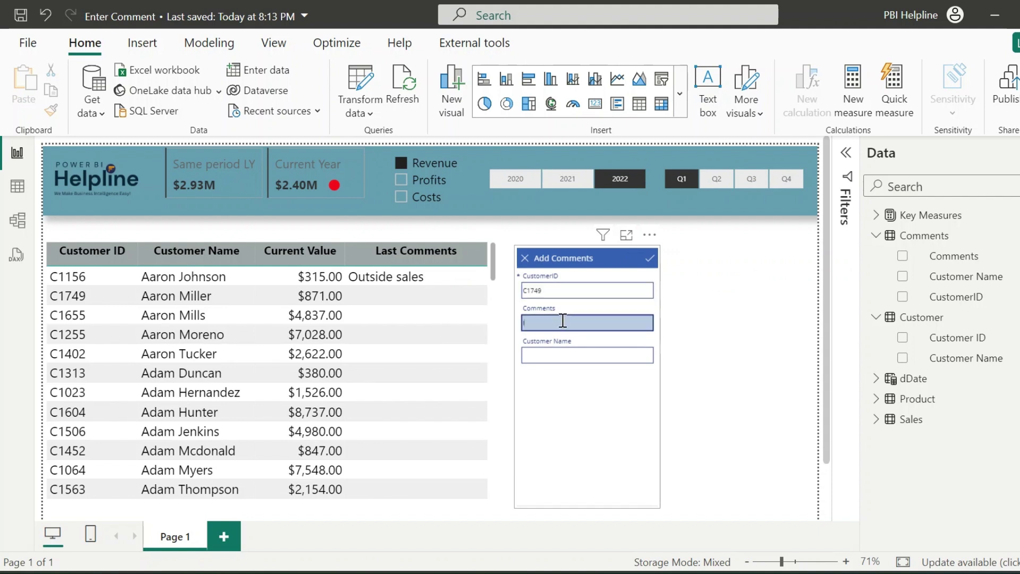
text(Internal Sales)
click(650, 260)
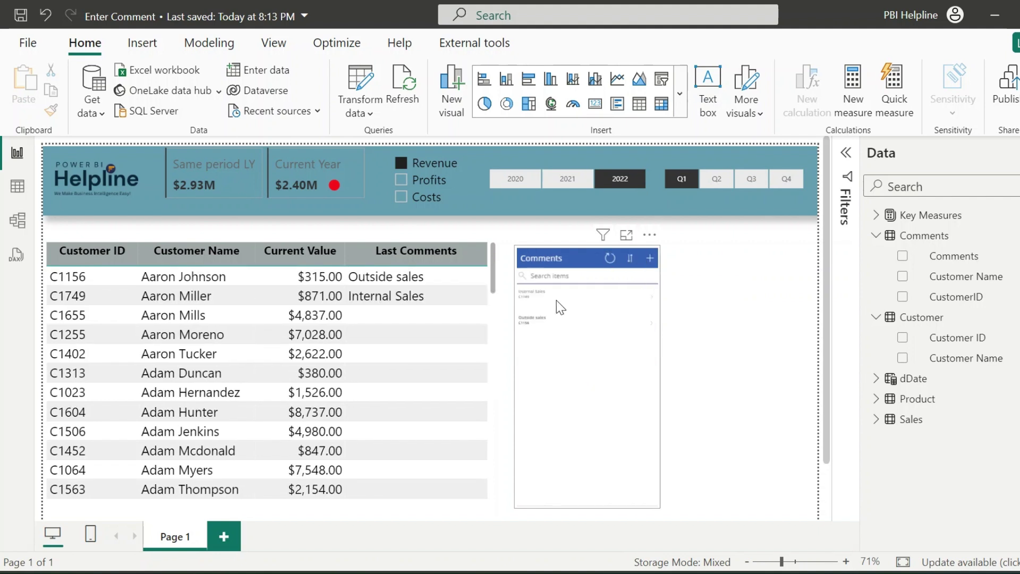
Edit the second customer's comment to 'need refund', submit it, then switch page refresh off
click(584, 294)
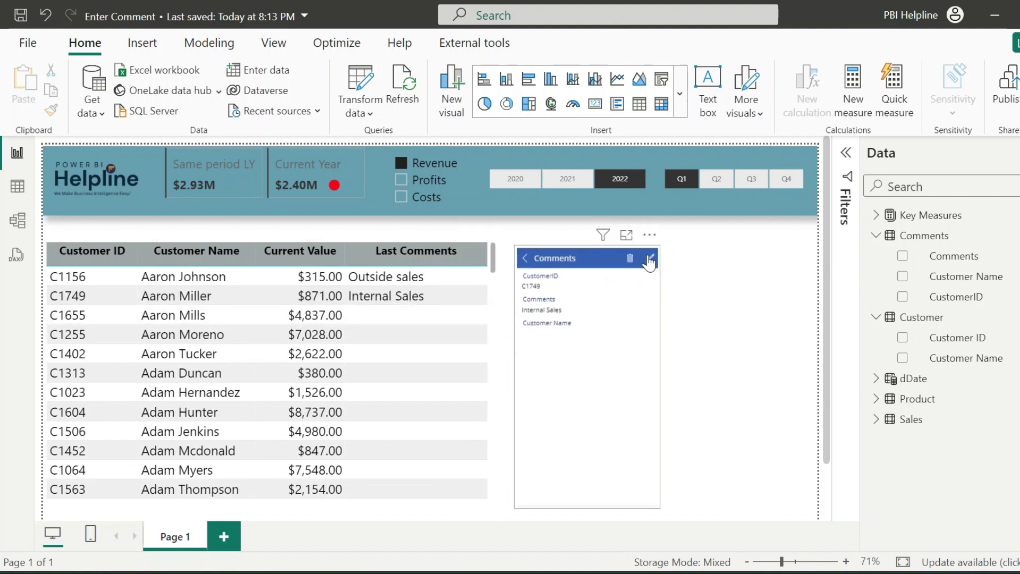
click(649, 257)
click(546, 316)
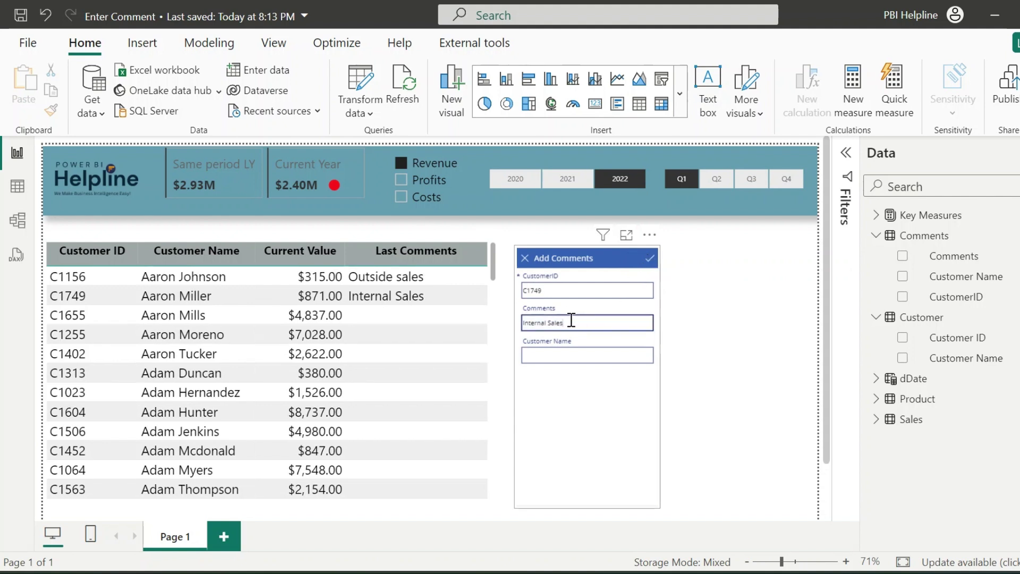
key(ctrl+a)
key(BackSpace)
text(need ref)
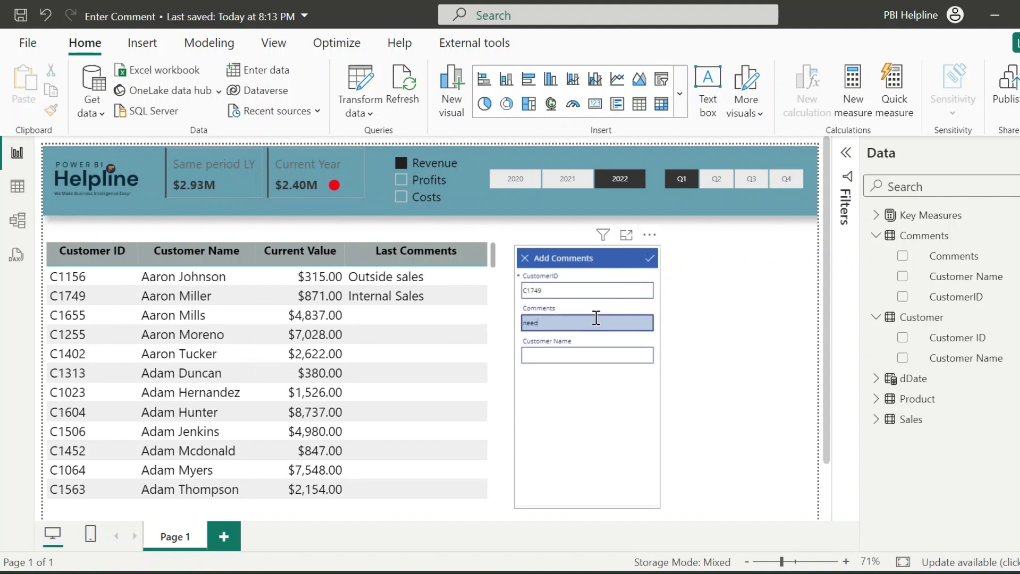
click(649, 258)
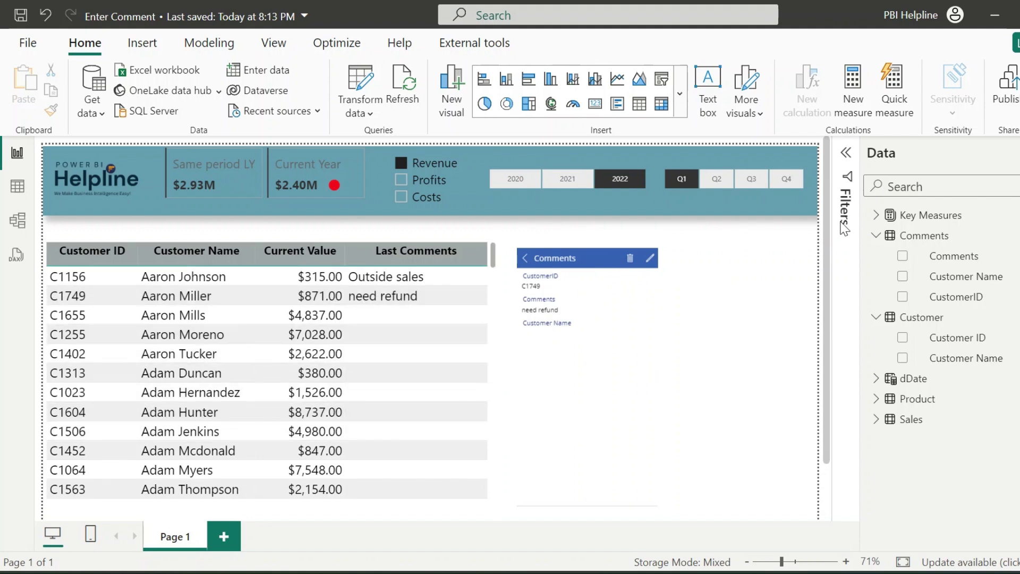
click(782, 430)
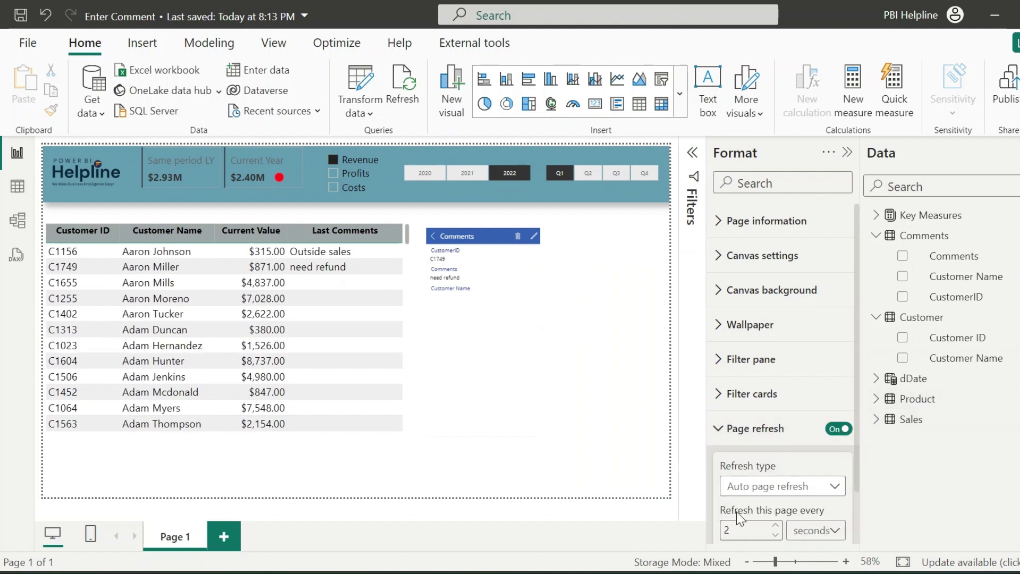
click(840, 429)
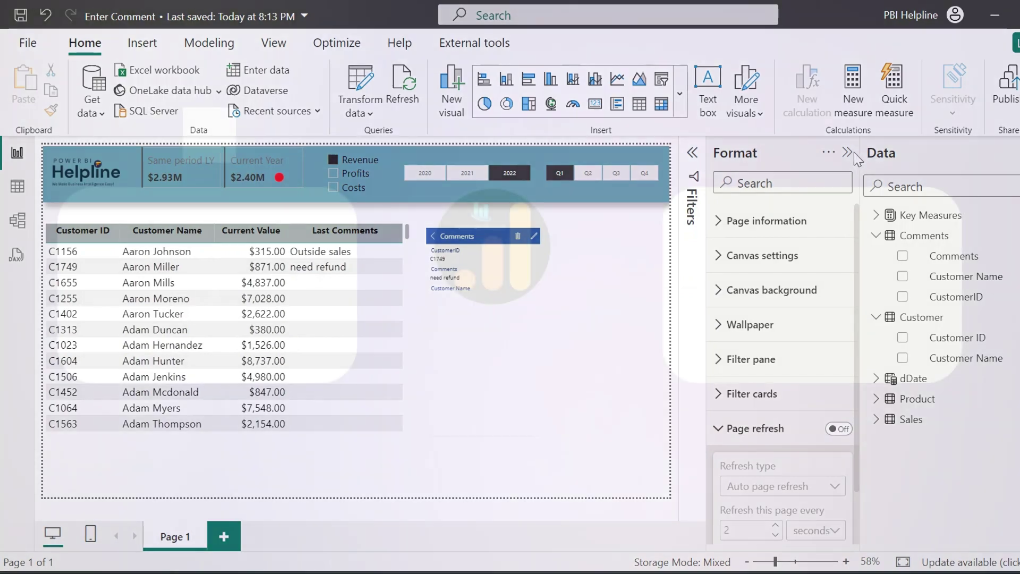